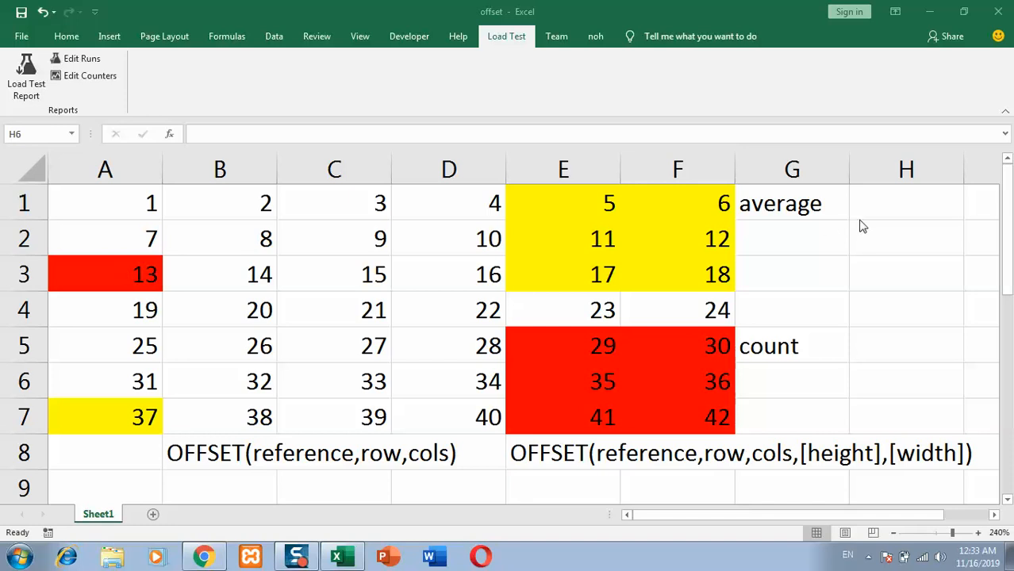
Step: Start a formula in cell G2 that nests the OFFSET function inside AVERAGE
{"action": "left_click", "coordinate": [815, 244]}
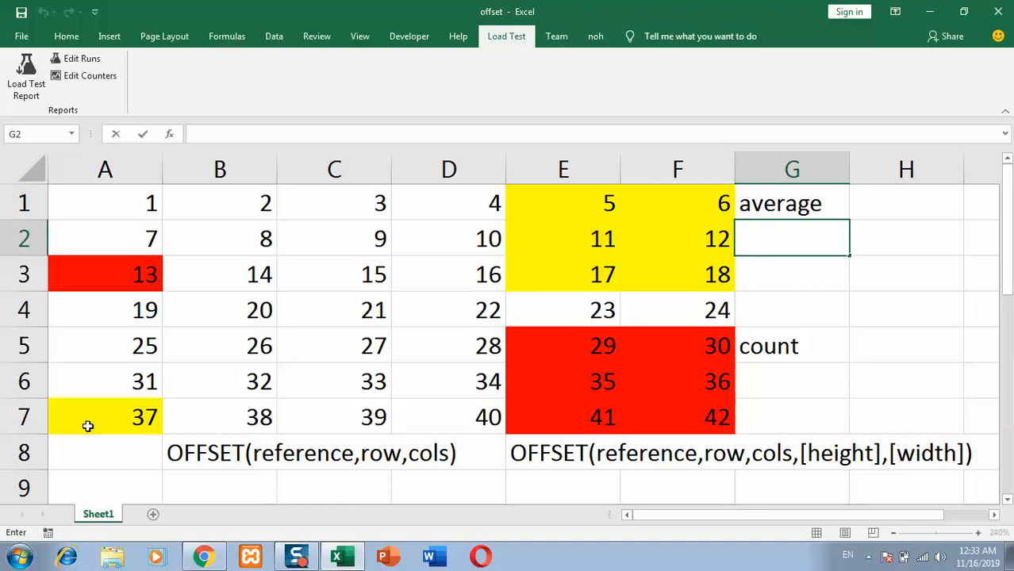
{"action": "type", "text": "=avre"}
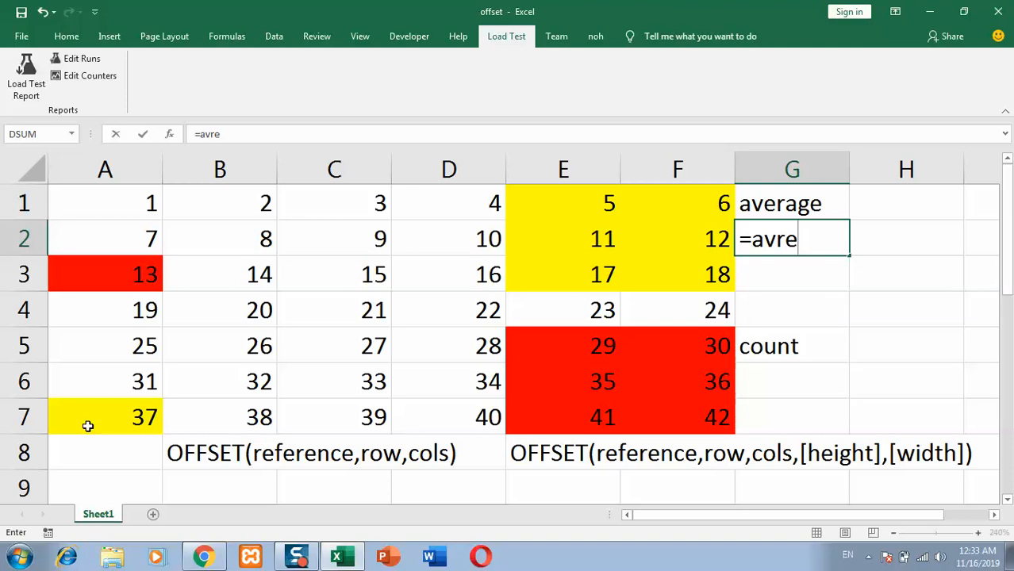
{"action": "key", "text": "BackSpace"}
{"action": "key", "text": "BackSpace"}
{"action": "type", "text": "ers"}
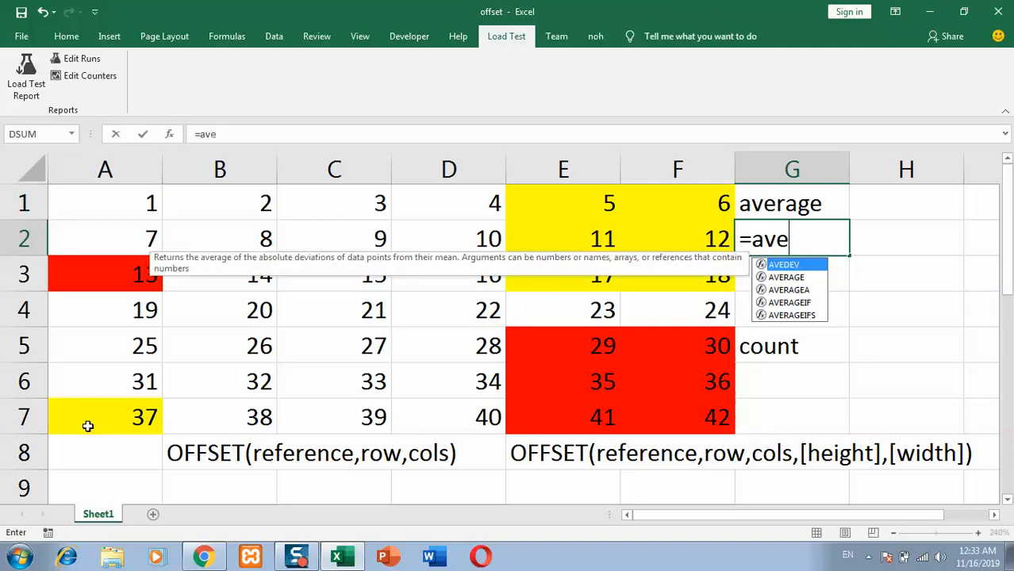
{"action": "key", "text": "BackSpace"}
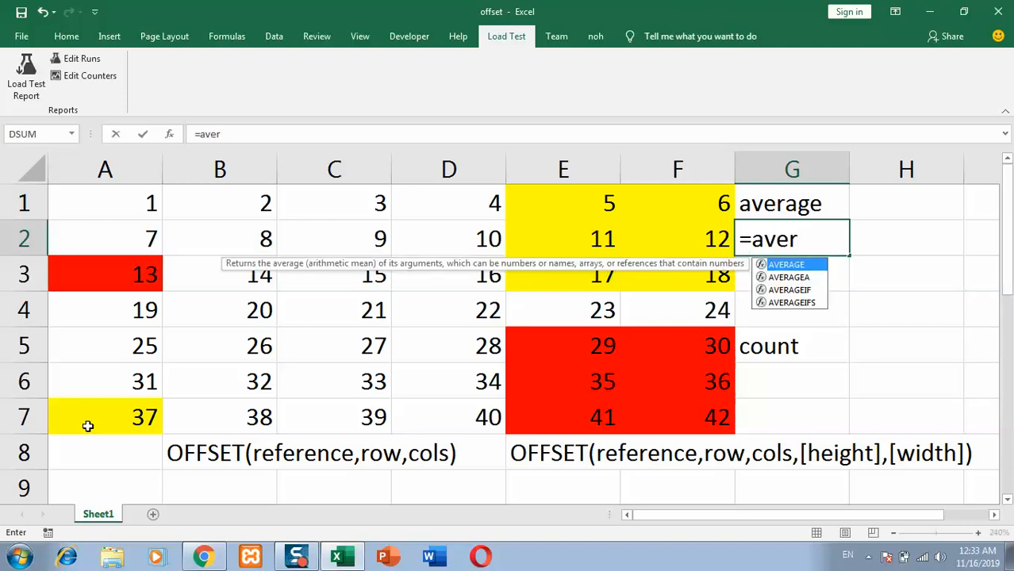
{"action": "double_click", "coordinate": [796, 267]}
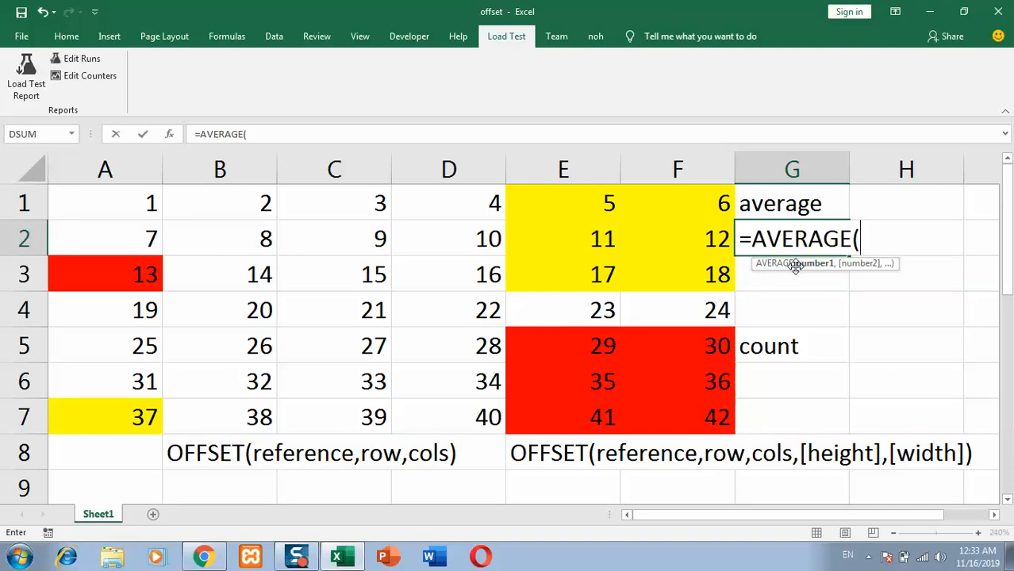
{"action": "type", "text": "od"}
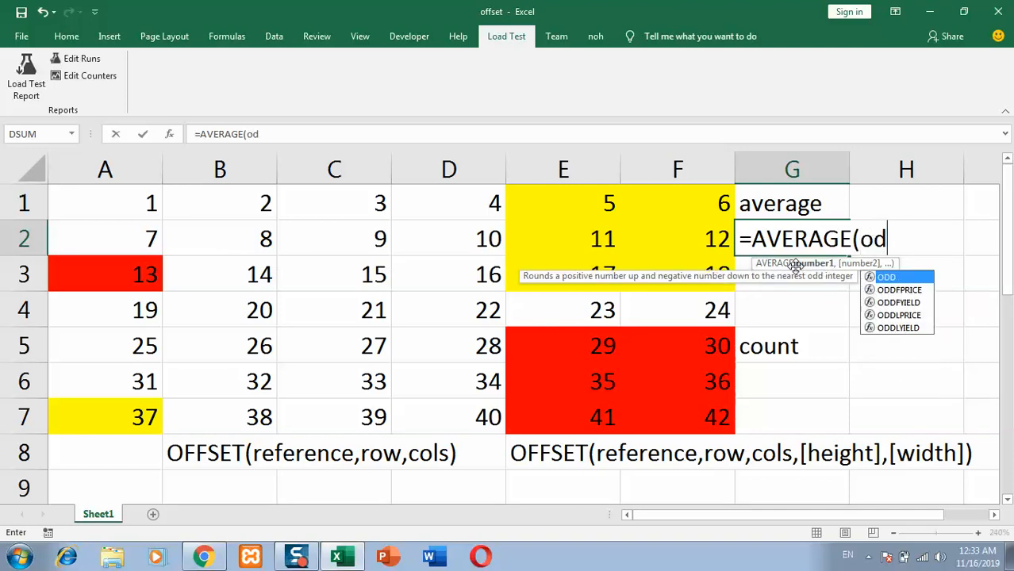
{"action": "key", "text": "BackSpace"}
{"action": "type", "text": "ff"}
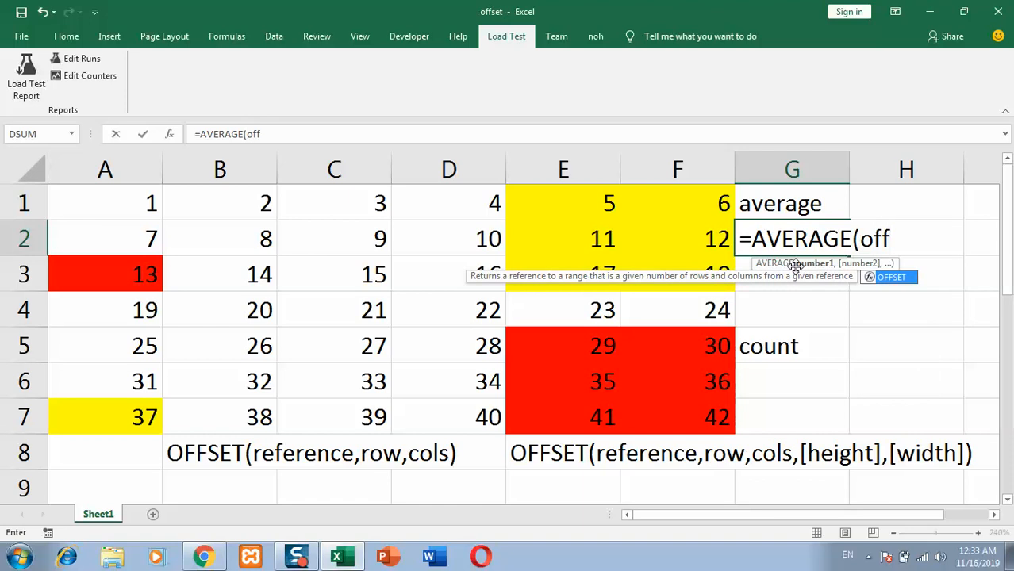
{"action": "key", "text": "Tab"}
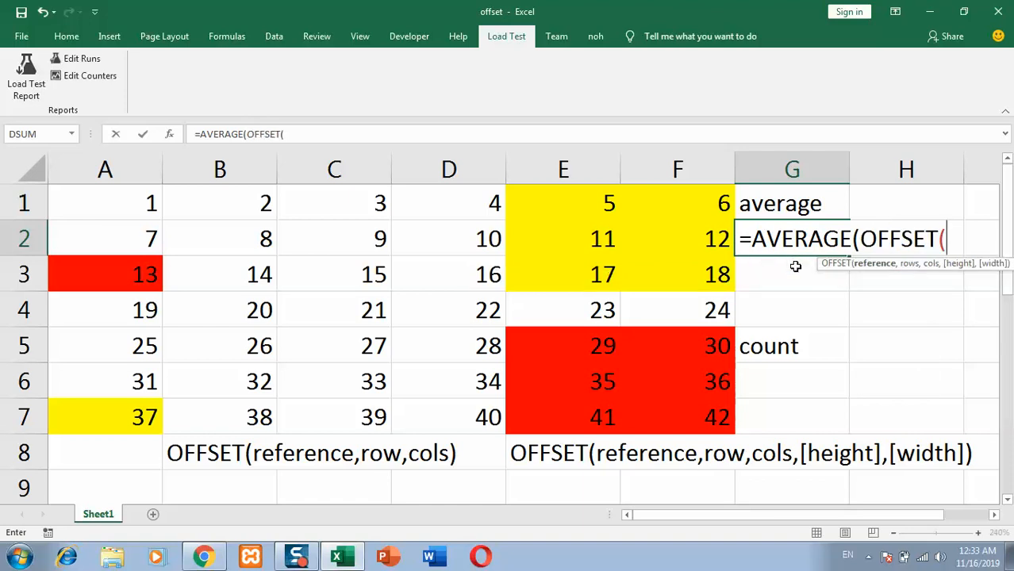
Step: Complete the G2 formula with OFFSET reference A7, rows -6, columns 4, height 3 and width 2, giving =AVERAGE(OFFSET(A7,-6,4,3,2))
{"action": "left_click", "coordinate": [107, 421]}
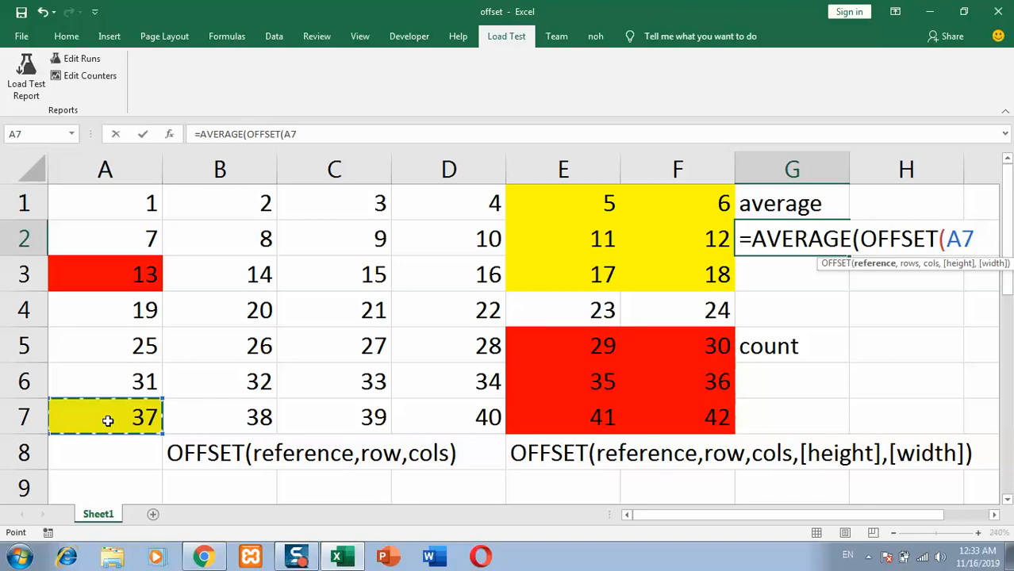
{"action": "type", "text": ","}
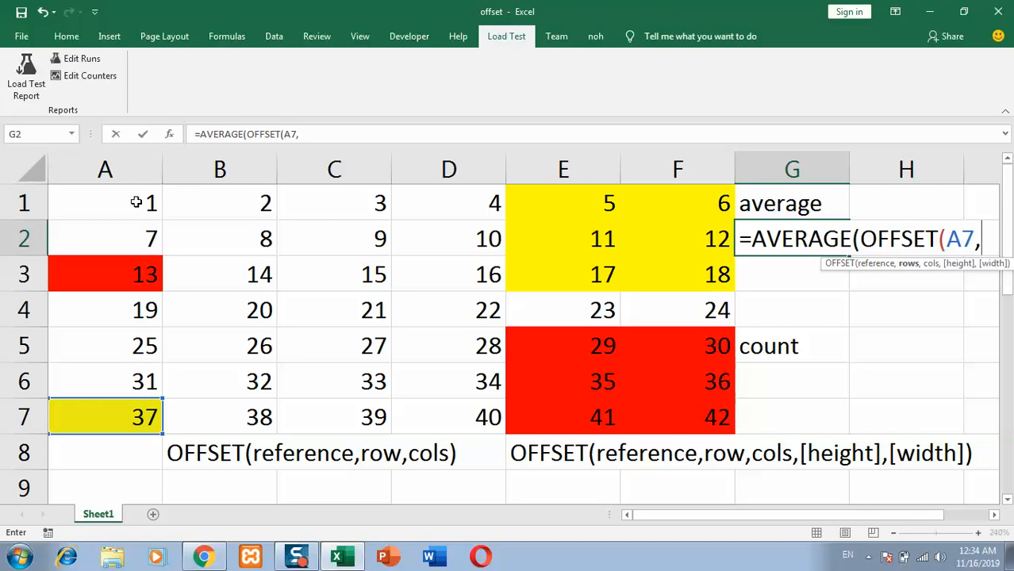
{"action": "type", "text": "-6"}
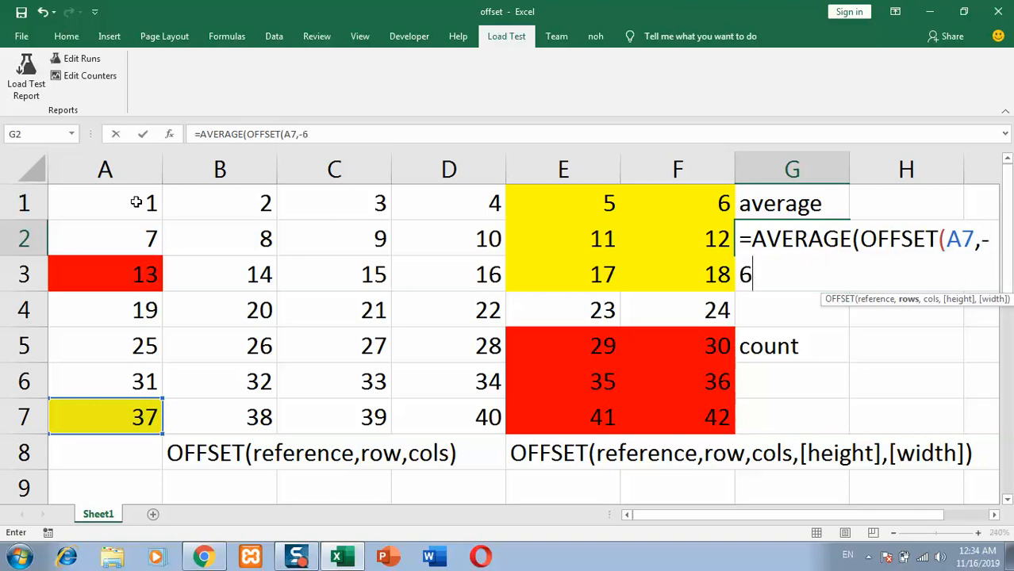
{"action": "type", "text": ","}
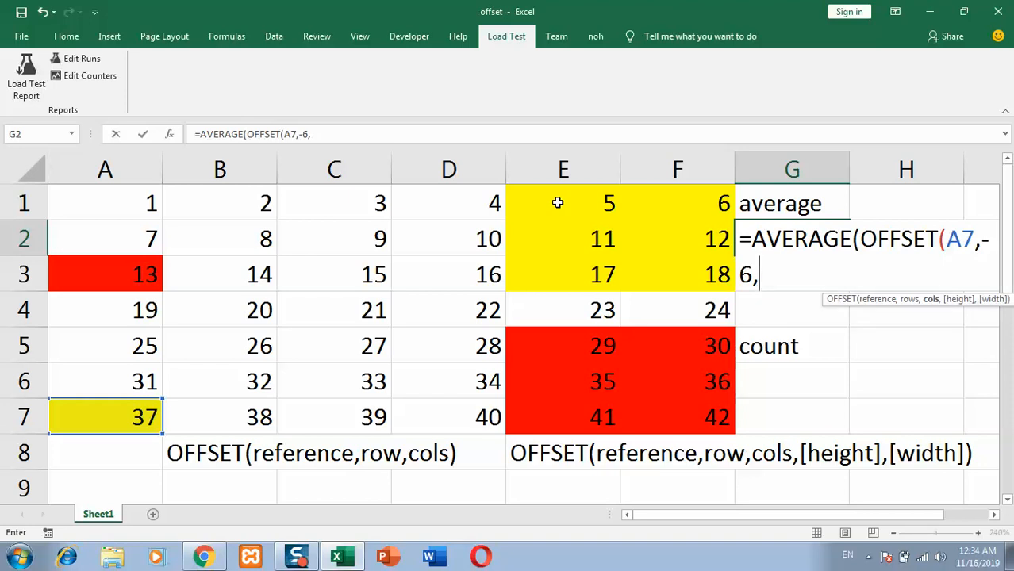
{"action": "type", "text": "4,3"}
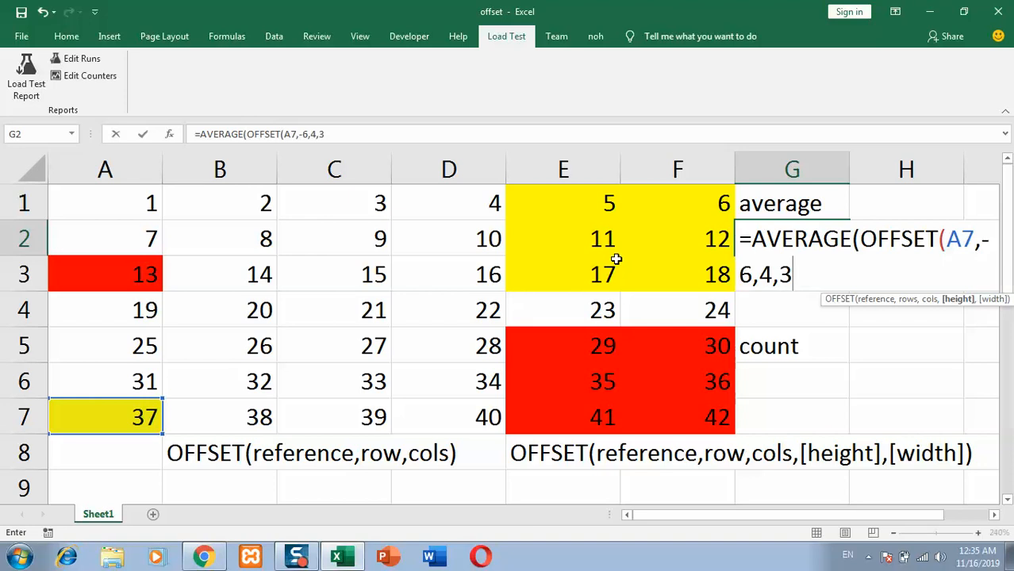
{"action": "type", "text": ","}
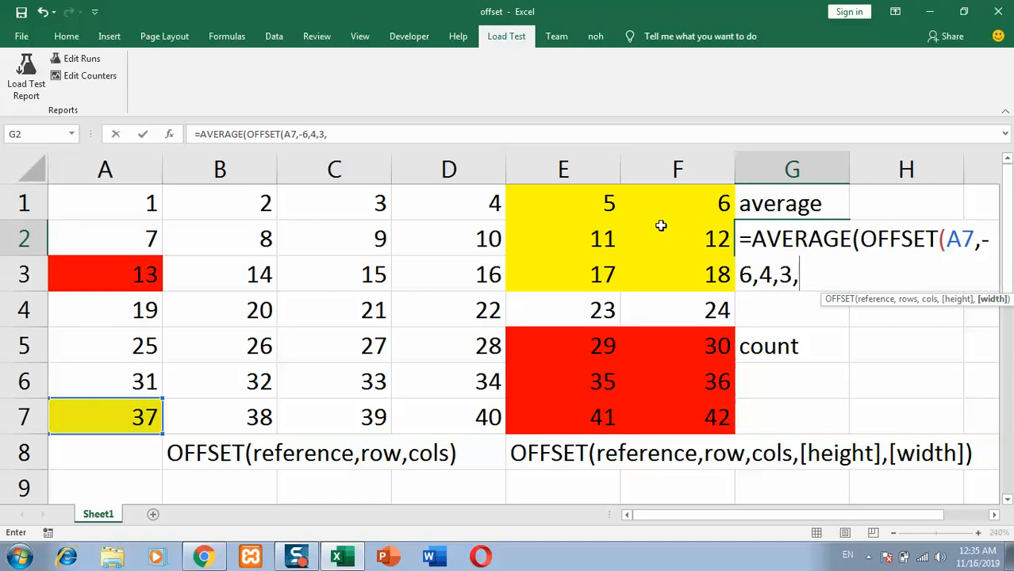
{"action": "type", "text": "2)"}
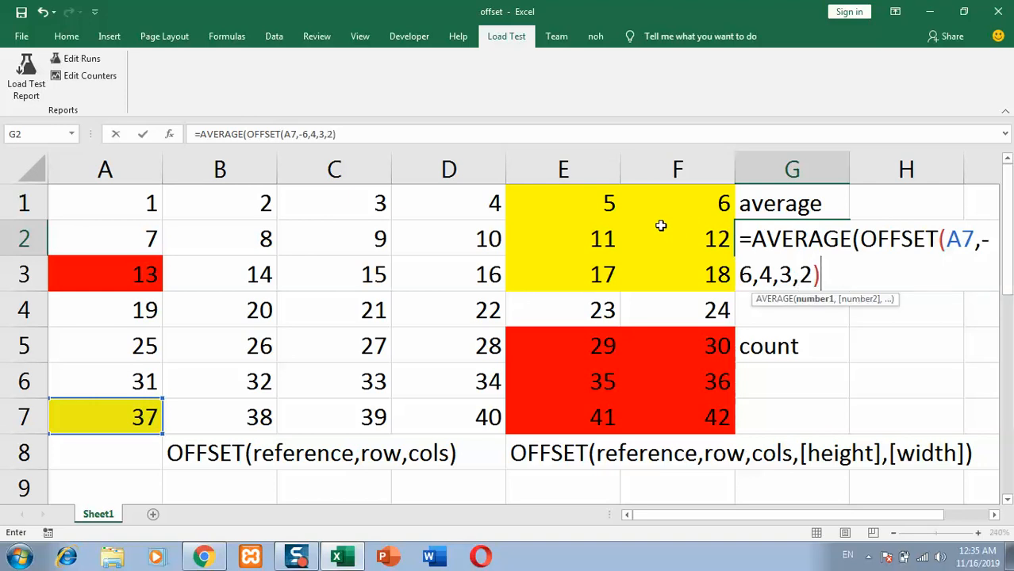
{"action": "type", "text": ")"}
{"action": "key", "text": "Return"}
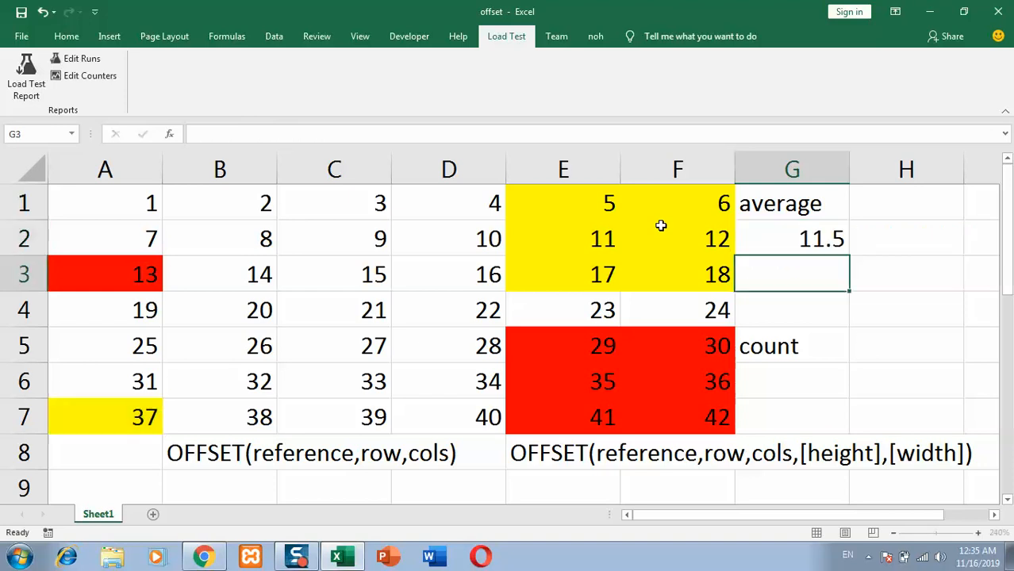
{"action": "left_click", "coordinate": [818, 237]}
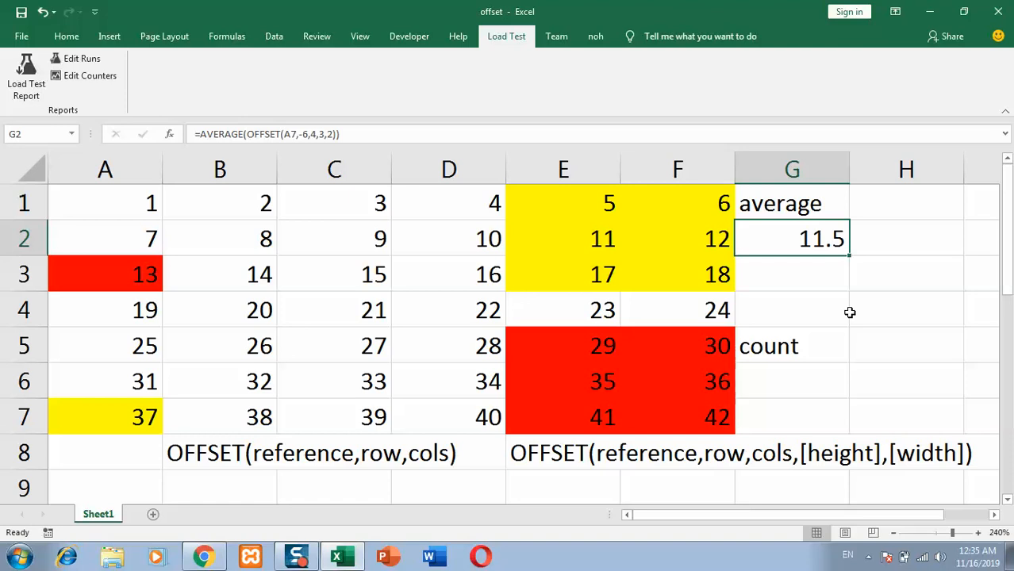
Step: Enter =AVERAGE(E1:F3) in cell H2 to average the yellow block directly as a cross-check
{"action": "left_click", "coordinate": [931, 233]}
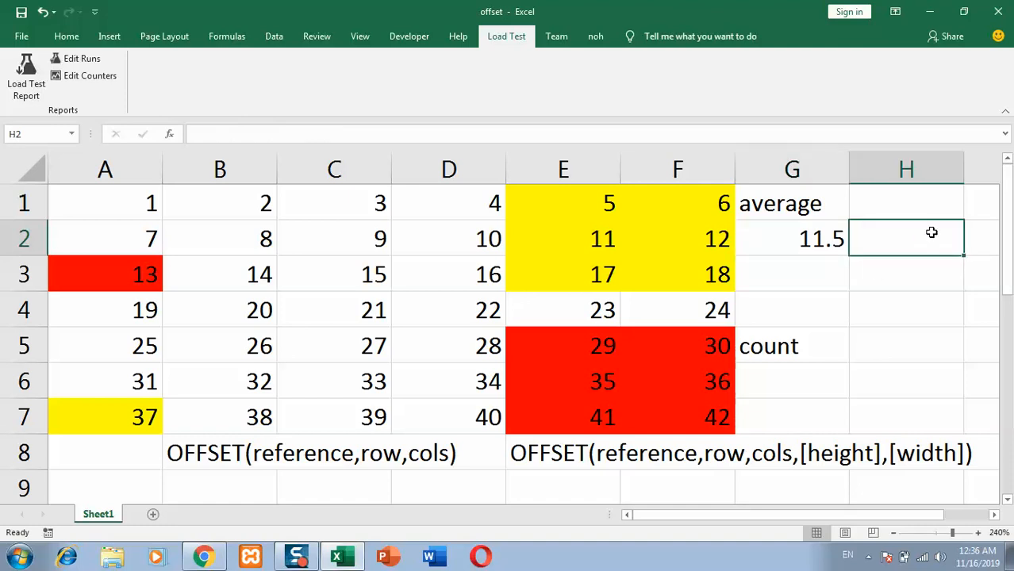
{"action": "type", "text": "="}
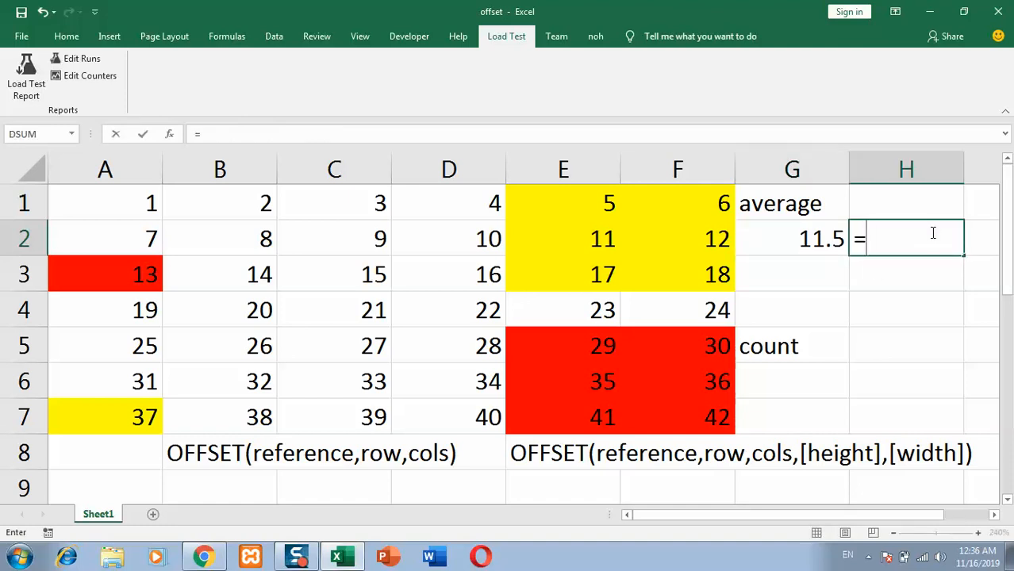
{"action": "type", "text": "av"}
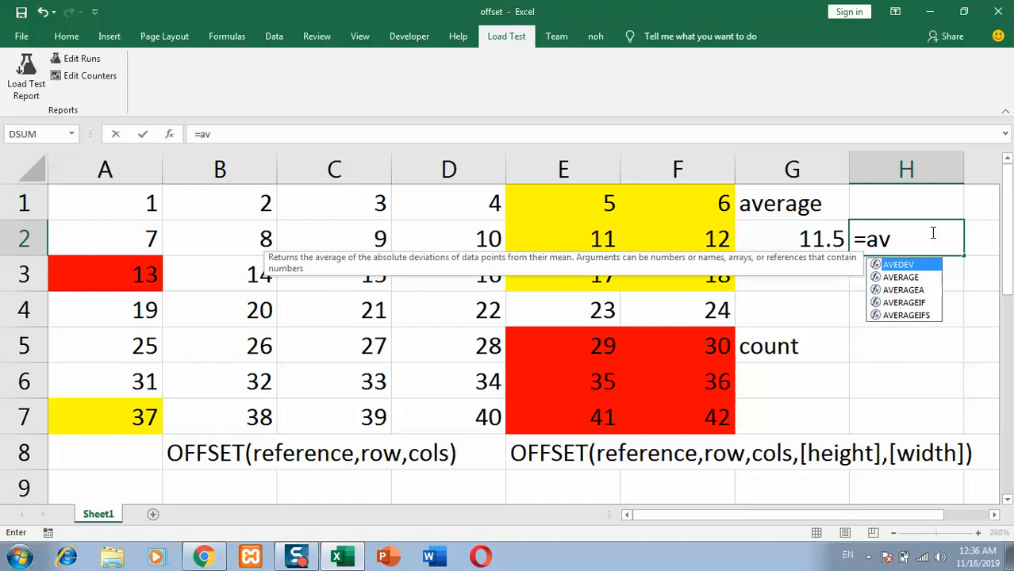
{"action": "type", "text": "era"}
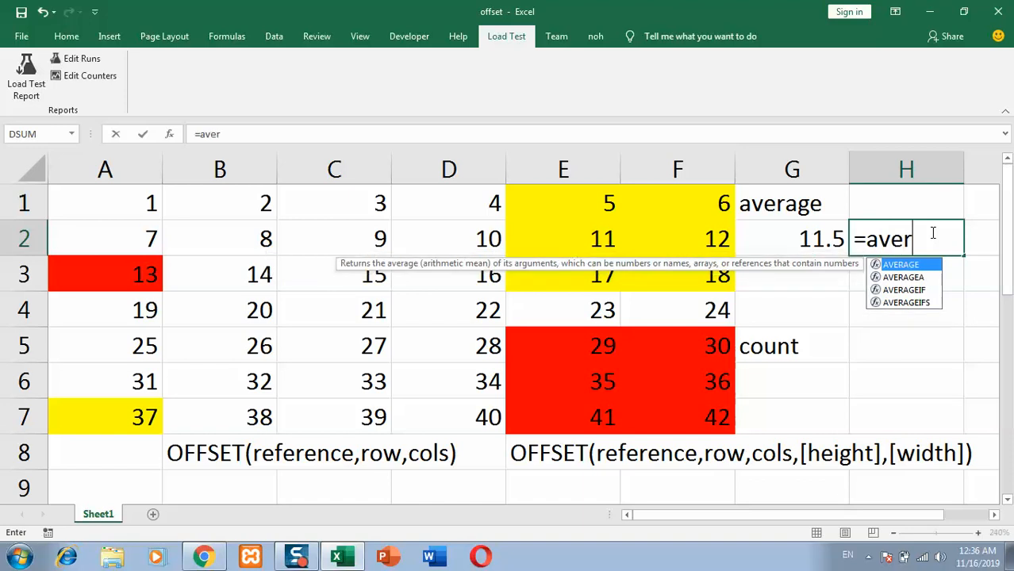
{"action": "double_click", "coordinate": [916, 267]}
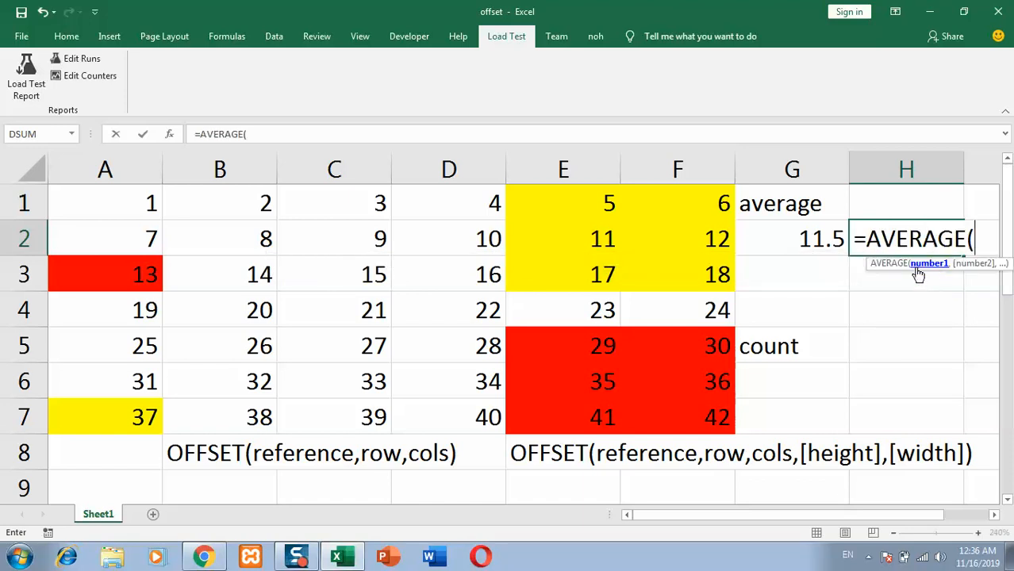
{"action": "left_click_drag", "start_coordinate": [580, 202], "coordinate": [672, 268]}
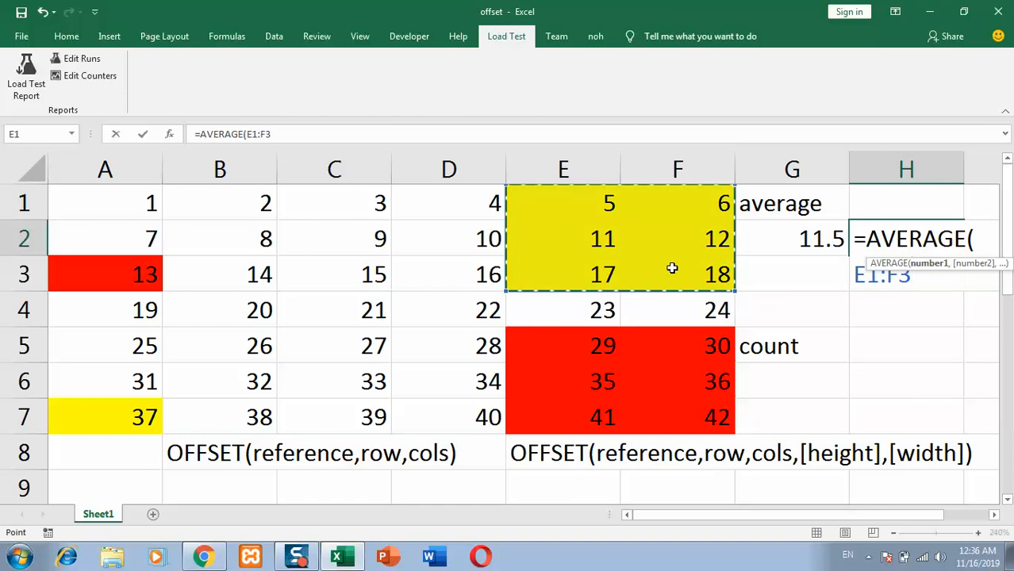
{"action": "type", "text": ")"}
{"action": "key", "text": "Return"}
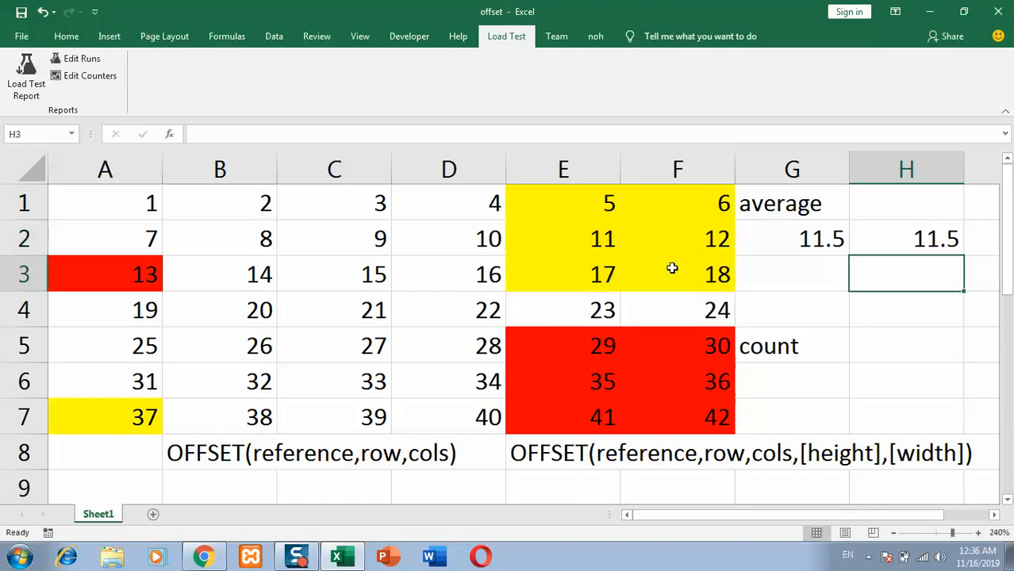
{"action": "left_click", "coordinate": [948, 243]}
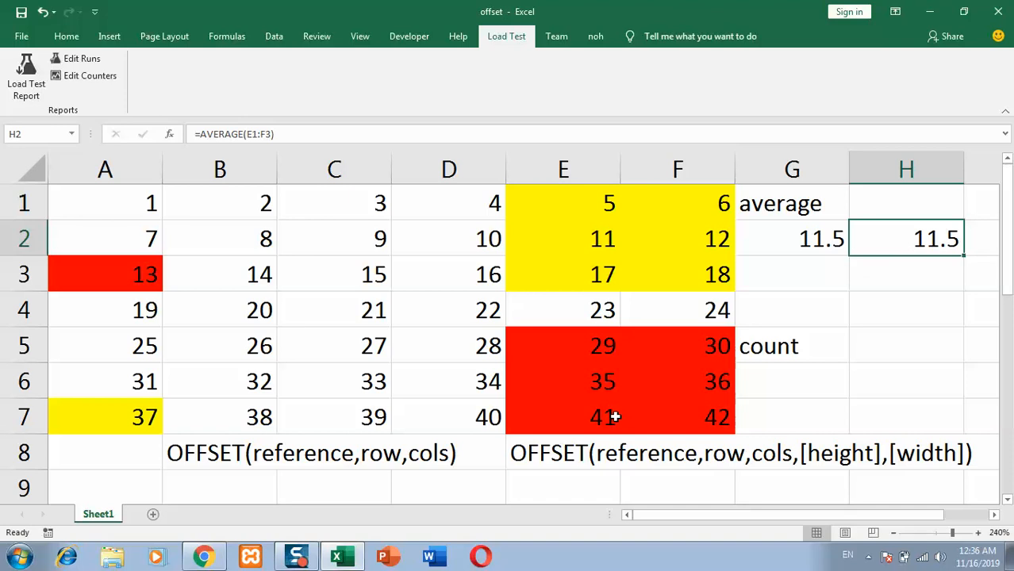
Step: Start a formula in cell G6 that nests the OFFSET function inside COUNT
{"action": "left_click", "coordinate": [790, 384]}
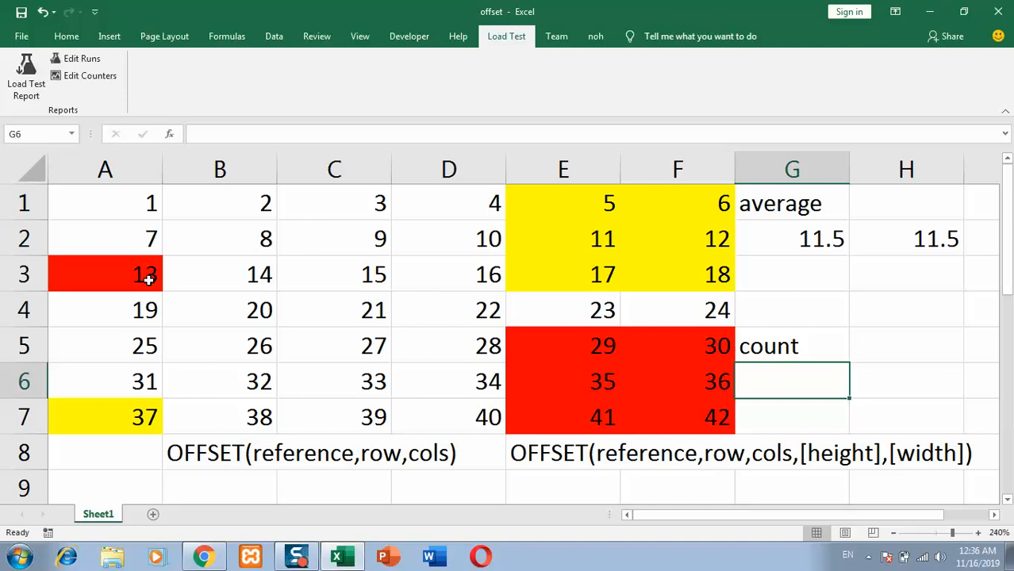
{"action": "double_click", "coordinate": [780, 386]}
{"action": "type", "text": "=count"}
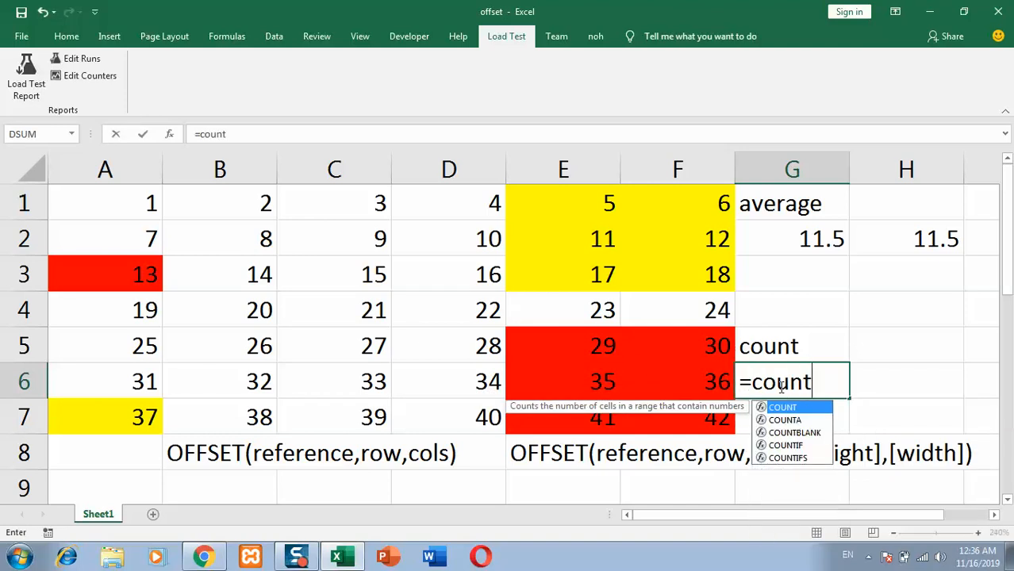
{"action": "double_click", "coordinate": [815, 408]}
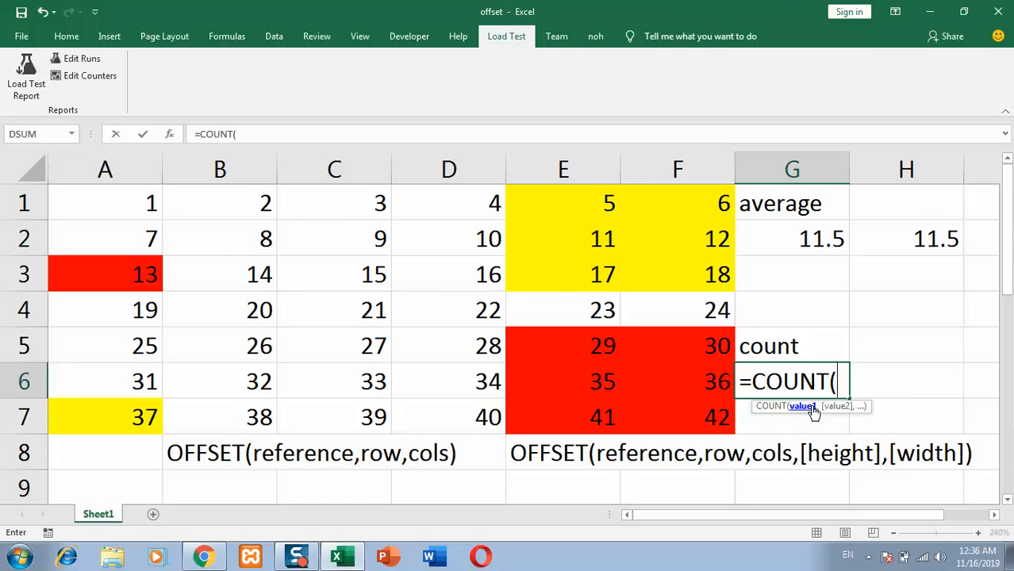
{"action": "type", "text": "off"}
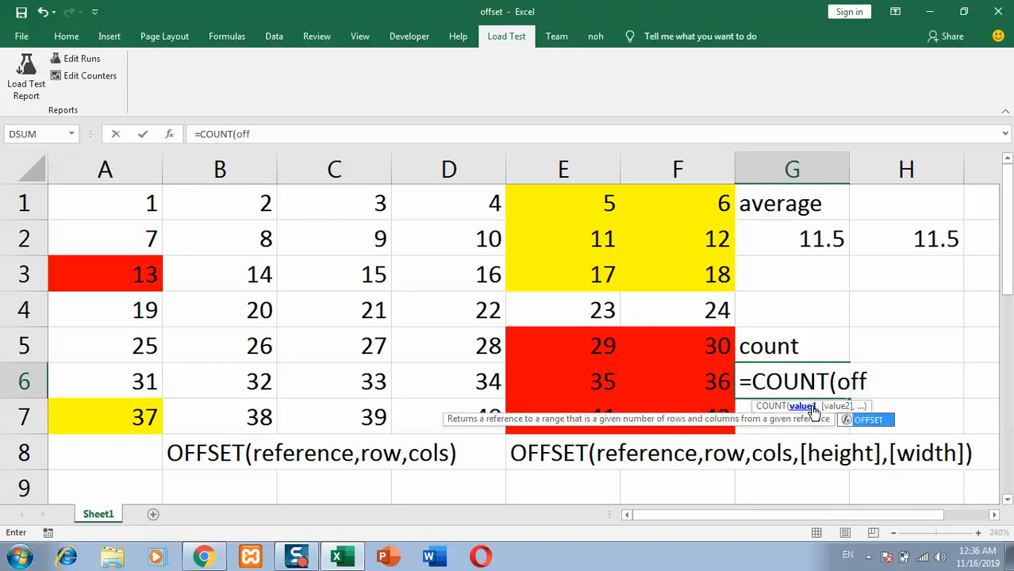
{"action": "key", "text": "Tab"}
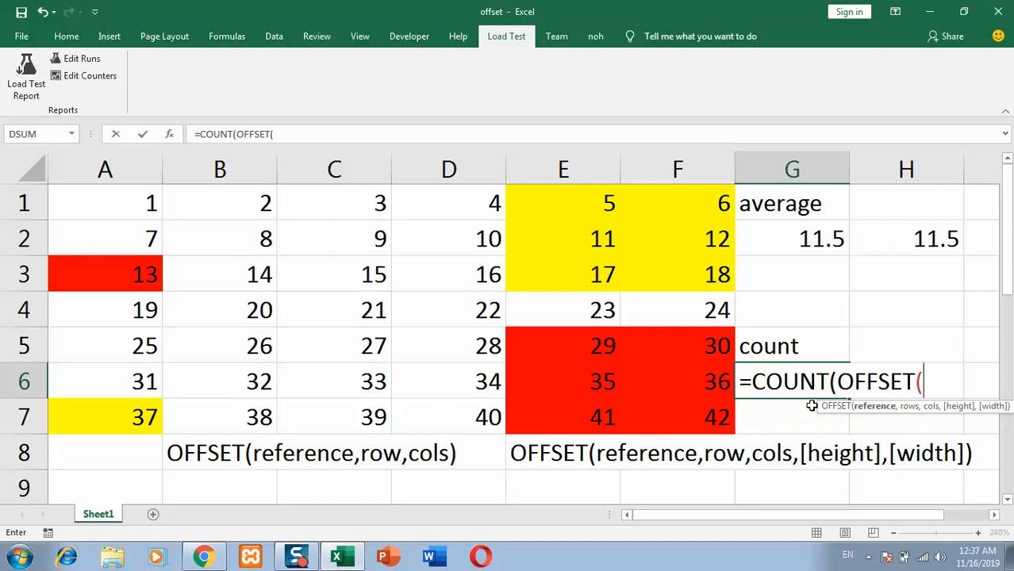
Step: Complete the G6 formula with OFFSET reference A3, rows 2, columns 4, height 3 and width 2, giving =COUNT(OFFSET(A3,2,4,3,2))
{"action": "left_click", "coordinate": [103, 268]}
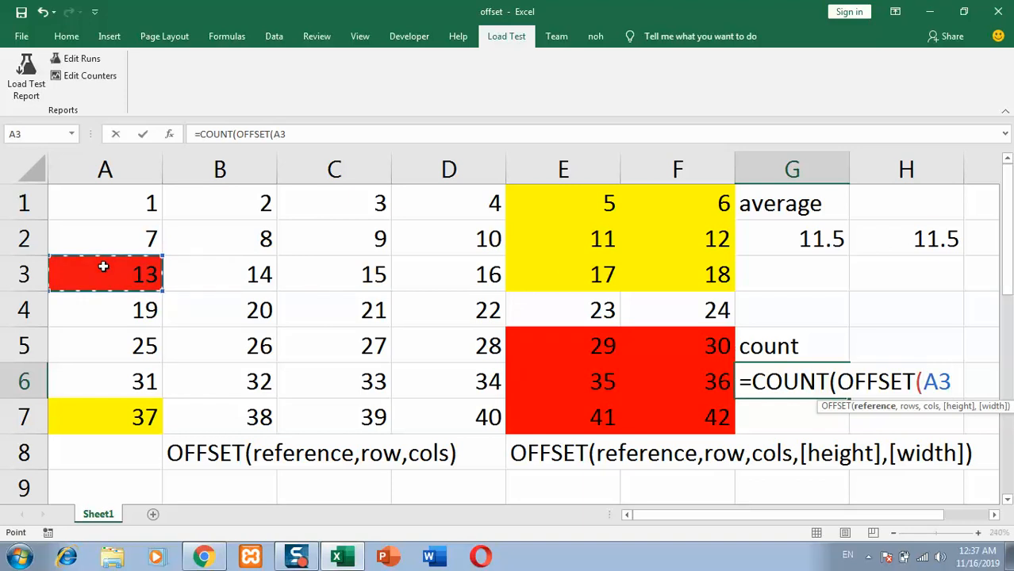
{"action": "type", "text": ","}
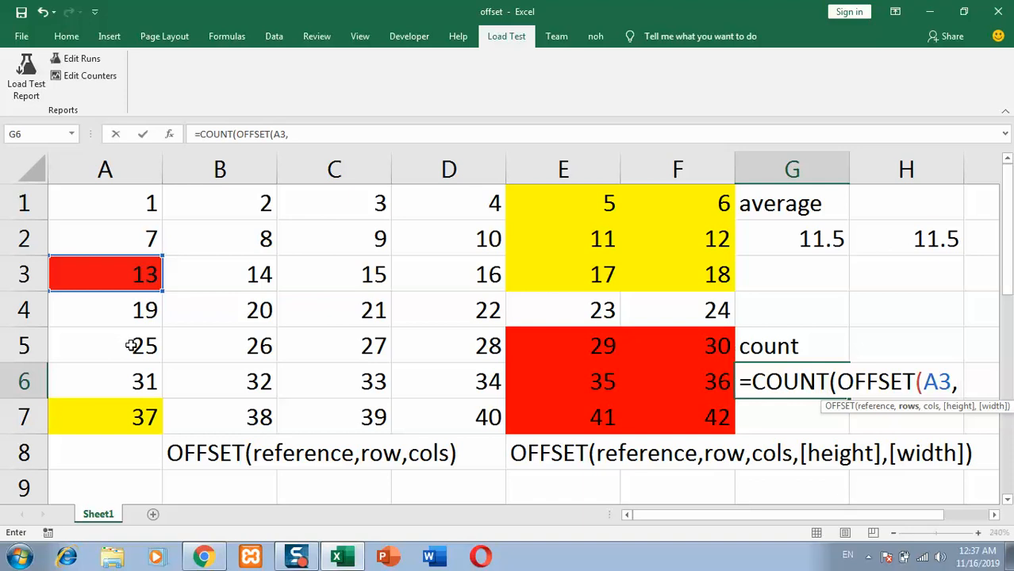
{"action": "type", "text": "2,"}
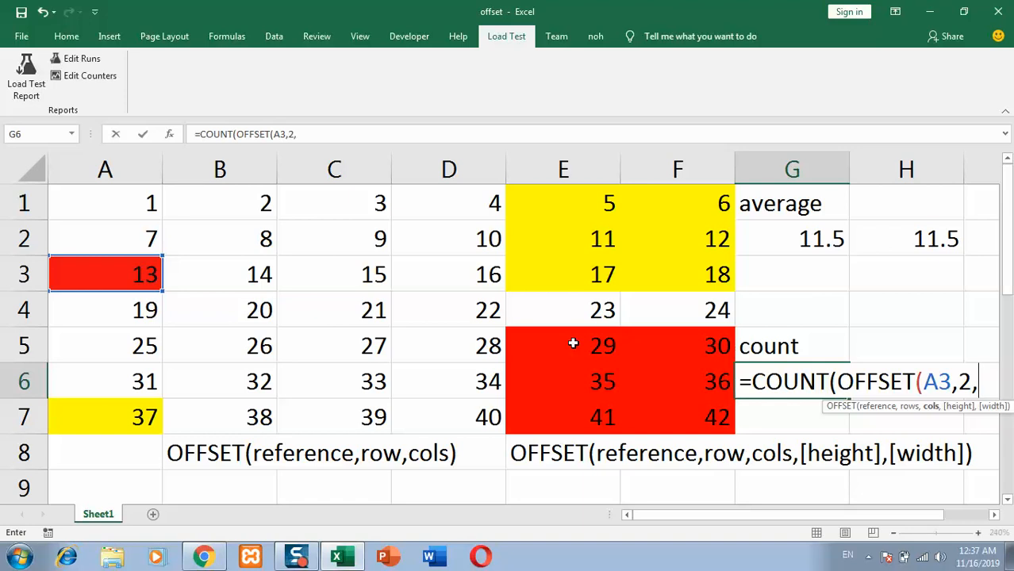
{"action": "type", "text": "4,"}
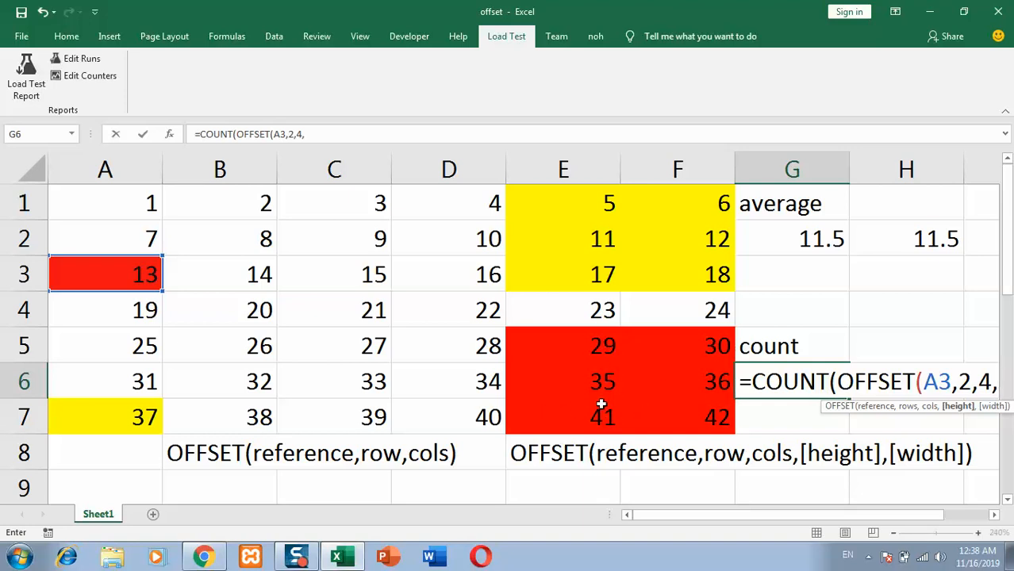
{"action": "type", "text": "3,"}
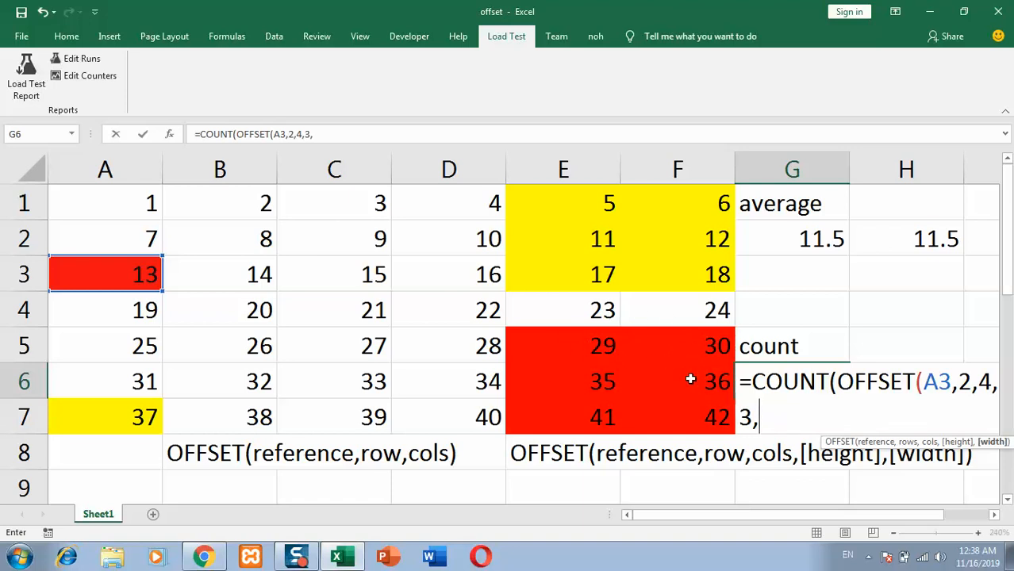
{"action": "type", "text": "2)"}
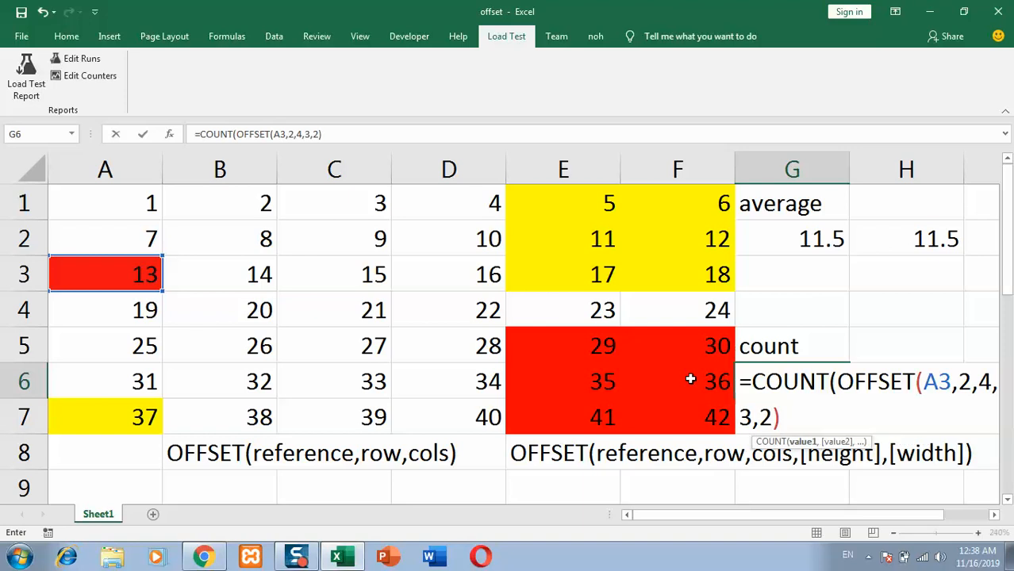
{"action": "type", "text": ")"}
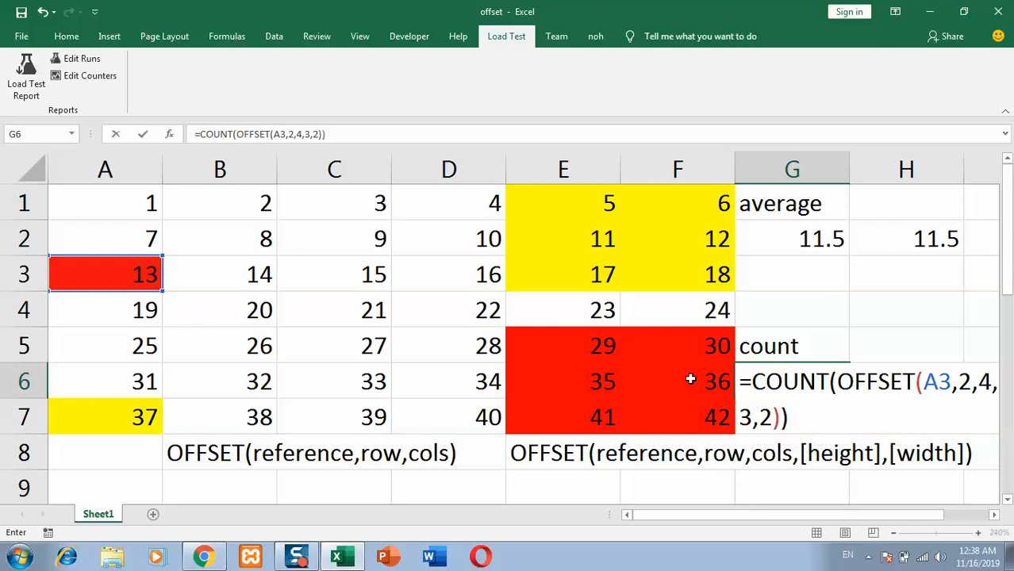
{"action": "key", "text": "Return"}
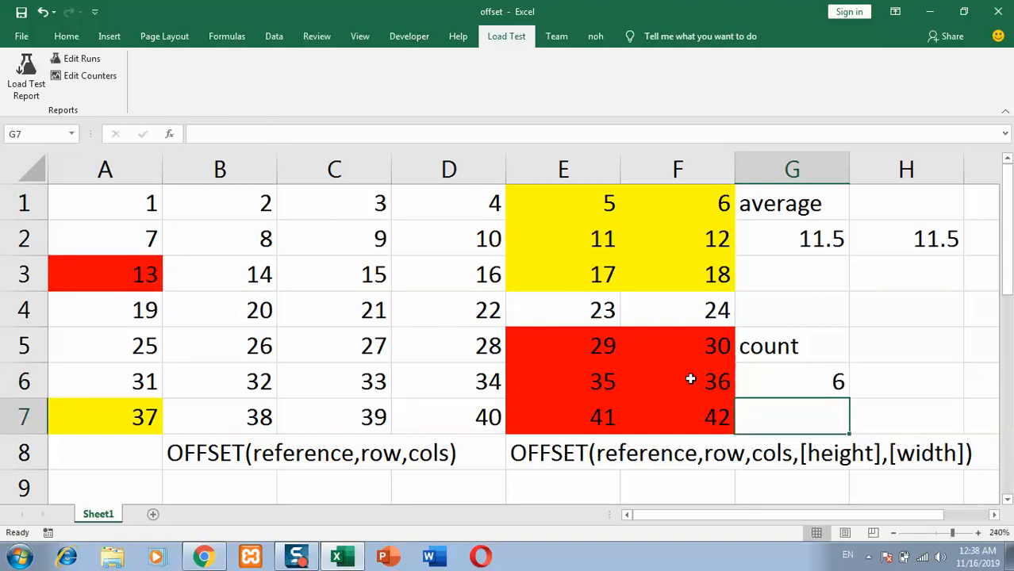
{"action": "left_click", "coordinate": [811, 381]}
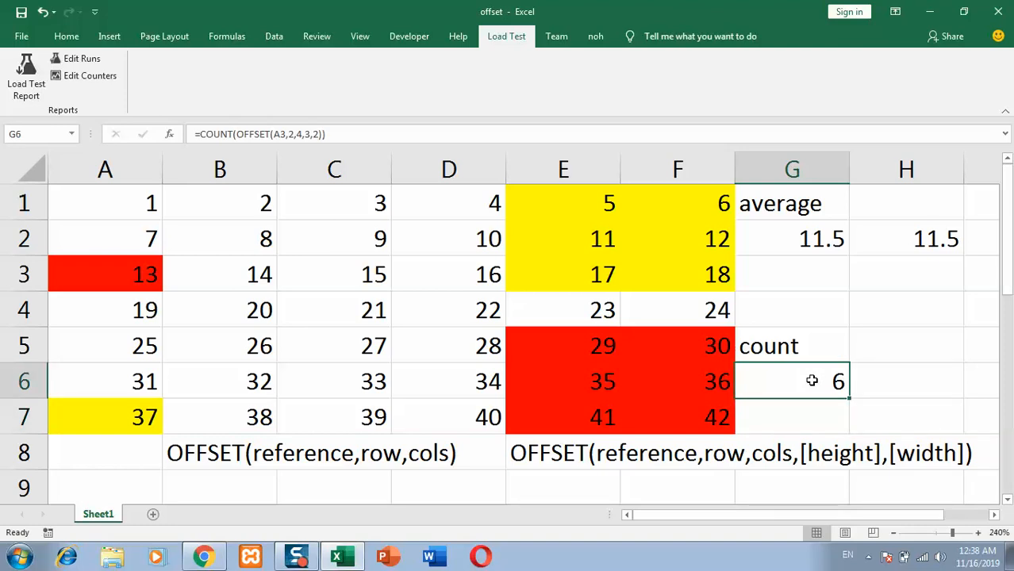